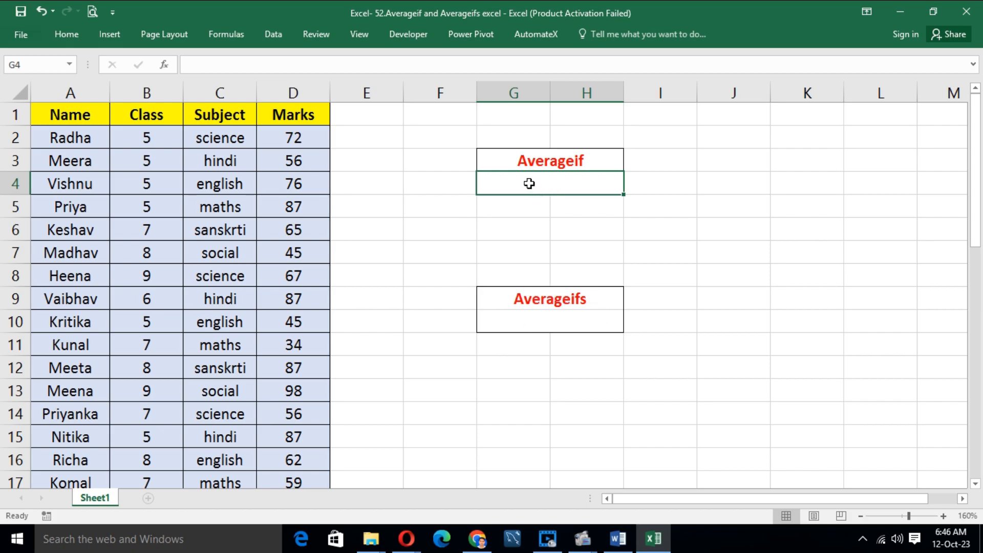
# Enter the formula =AVERAGEIF(B:B,B6,D:D) in G4 below the Averageif heading to average the marks of class 7.
pyautogui.write('=')
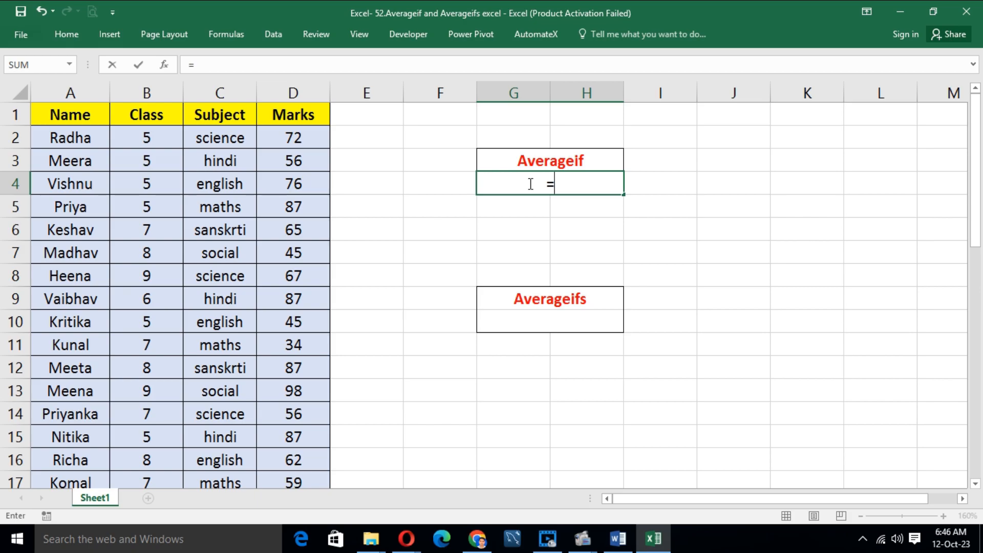
pyautogui.write('aver')
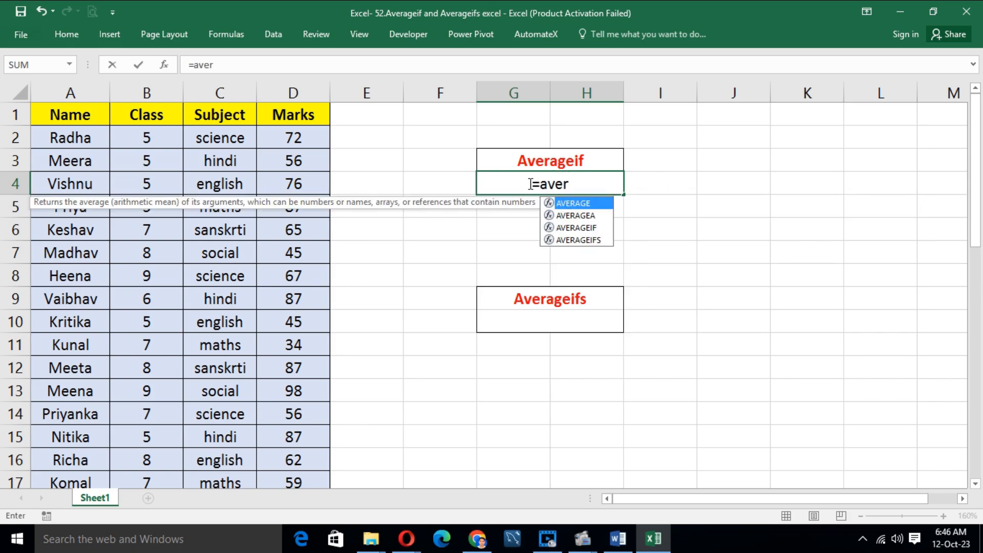
pyautogui.press('Down')
pyautogui.press('Down')
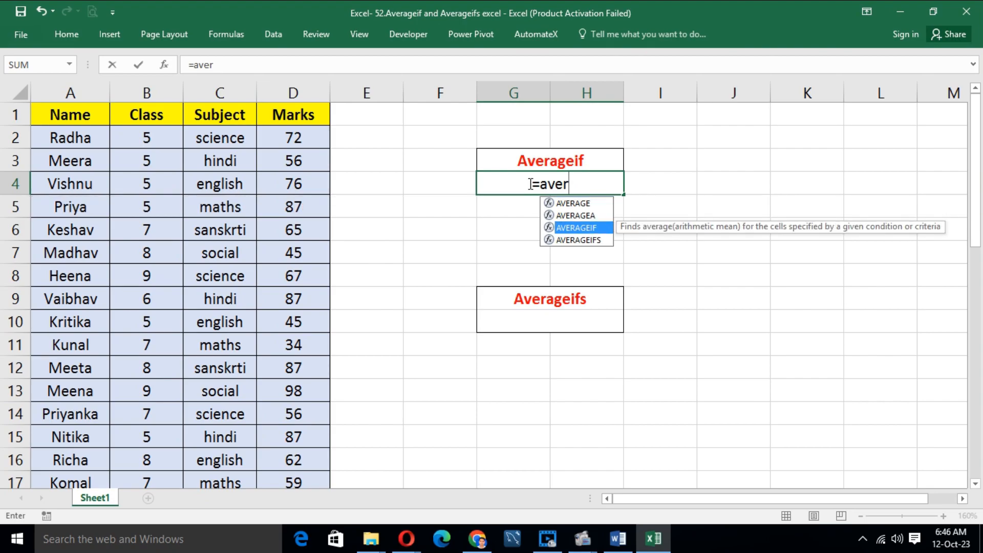
pyautogui.press('Tab')
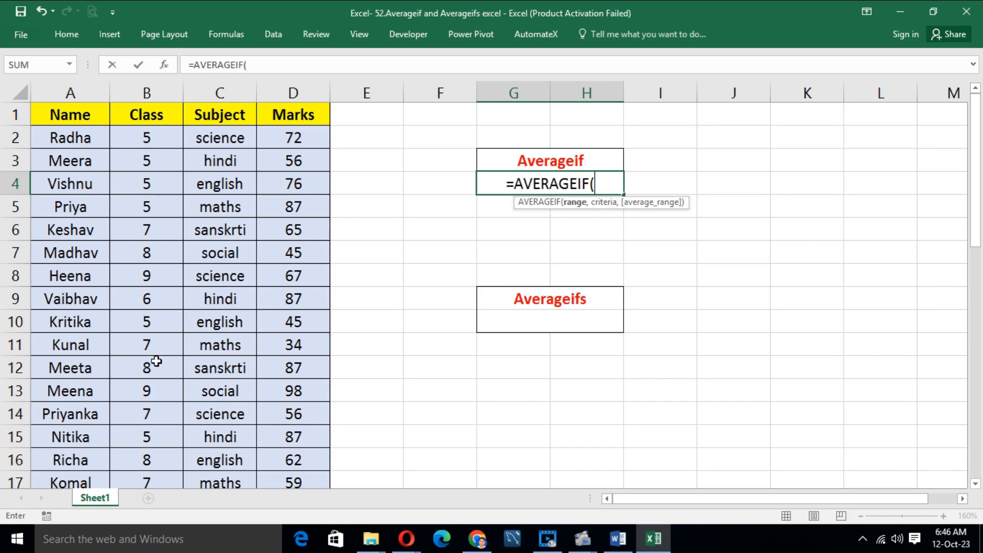
pyautogui.click(164, 89)
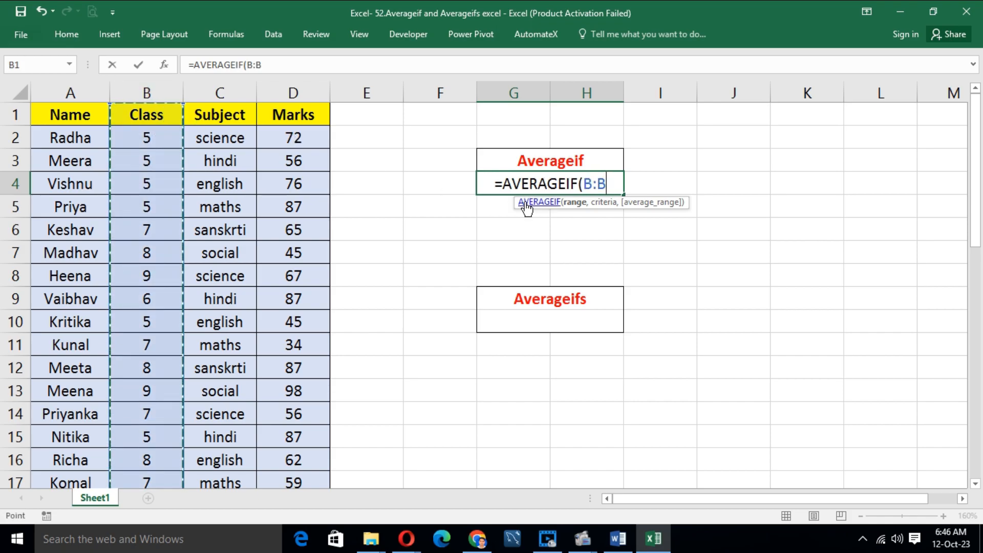
pyautogui.write(',')
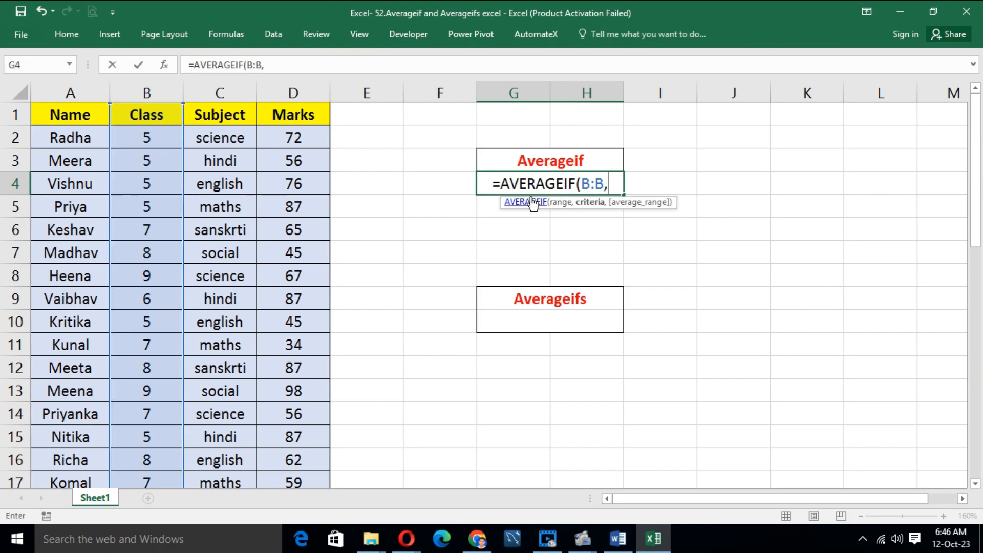
pyautogui.click(145, 226)
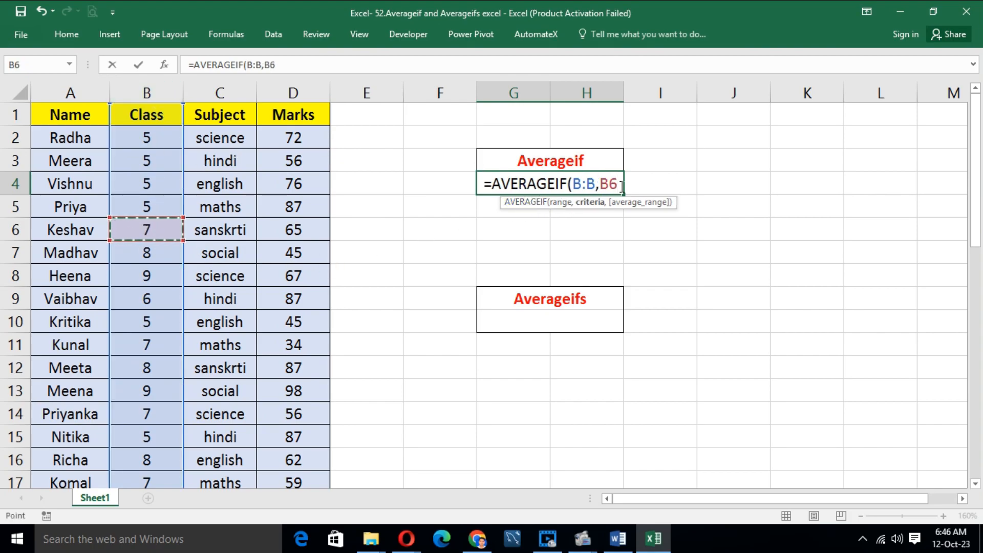
pyautogui.write(',')
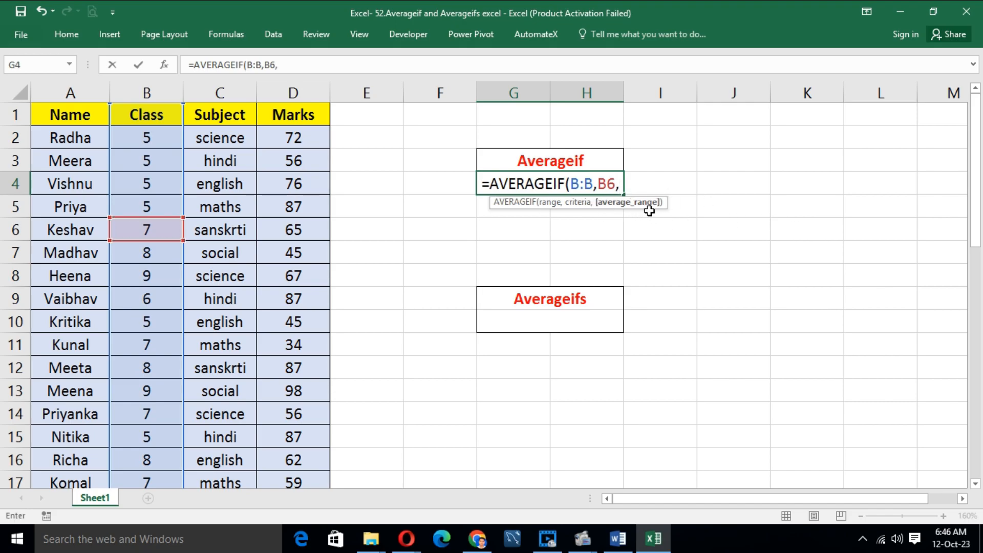
pyautogui.click(309, 91)
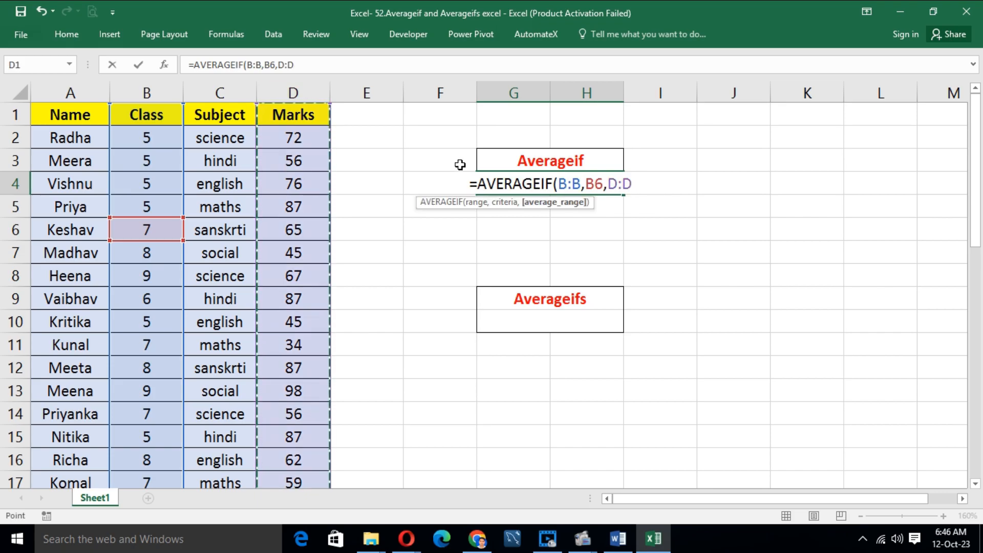
pyautogui.write(')')
pyautogui.press('Return')
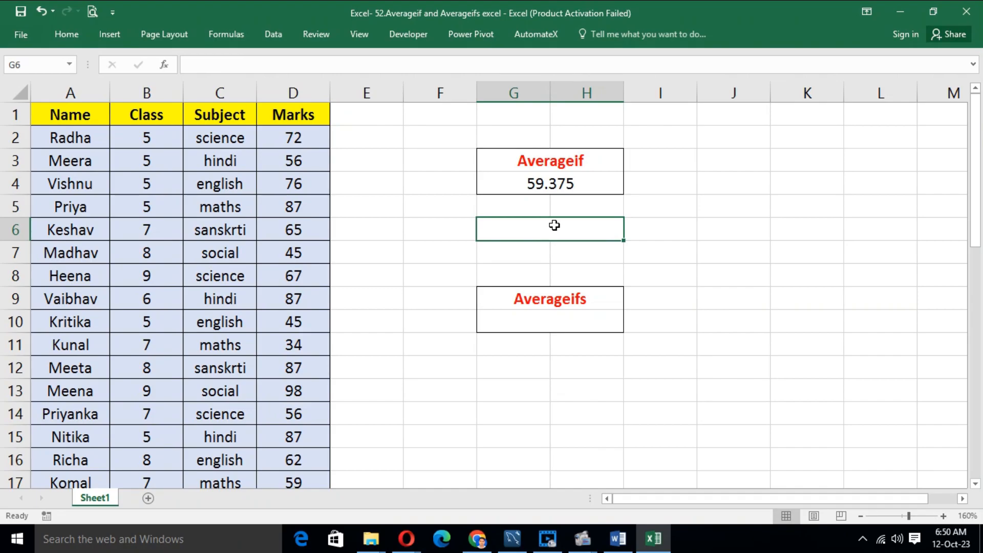
# Enter the formula =AVERAGEIF(C:C,C5,D:D) in G6 to average the marks for the subject maths.
pyautogui.write('=a')
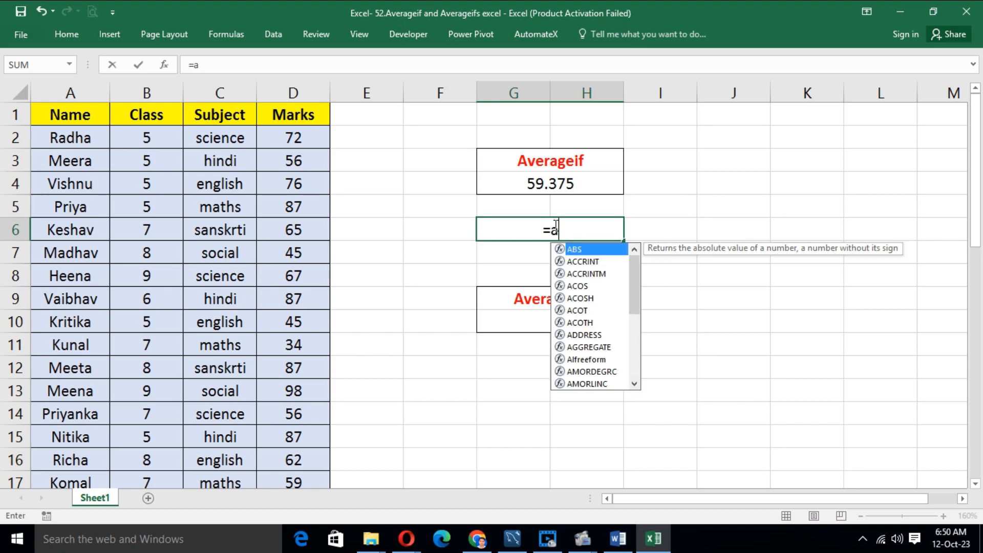
pyautogui.write('ver')
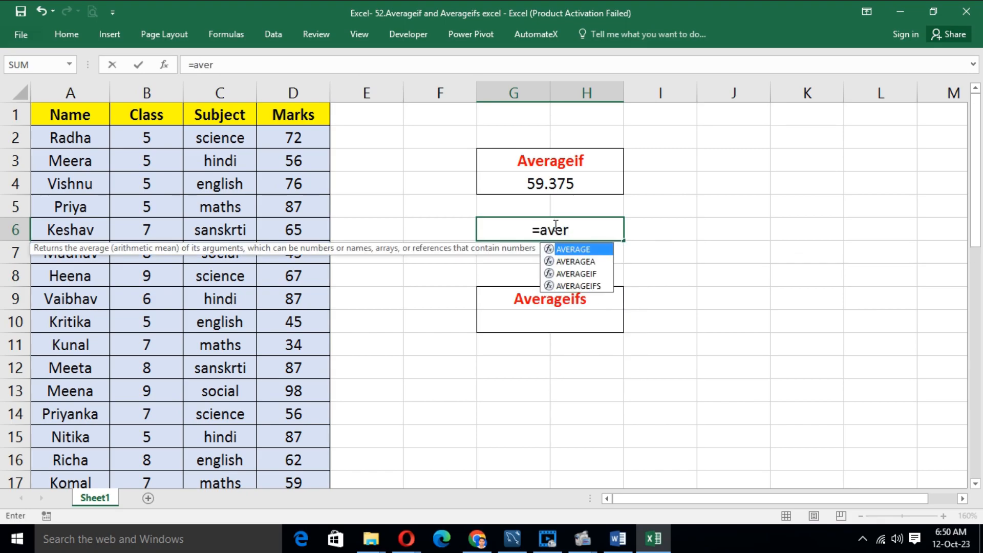
pyautogui.press('Down')
pyautogui.press('Down')
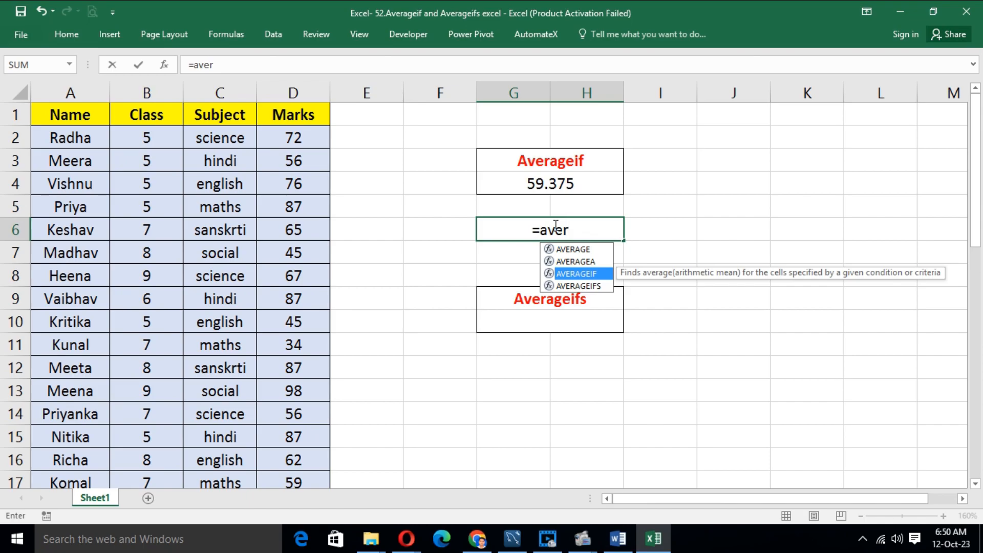
pyautogui.press('Tab')
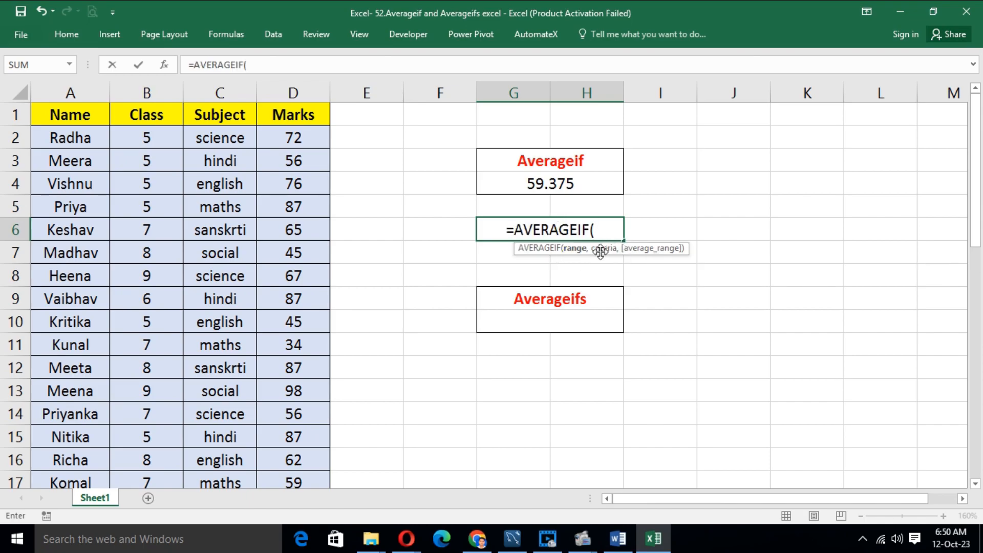
pyautogui.click(236, 91)
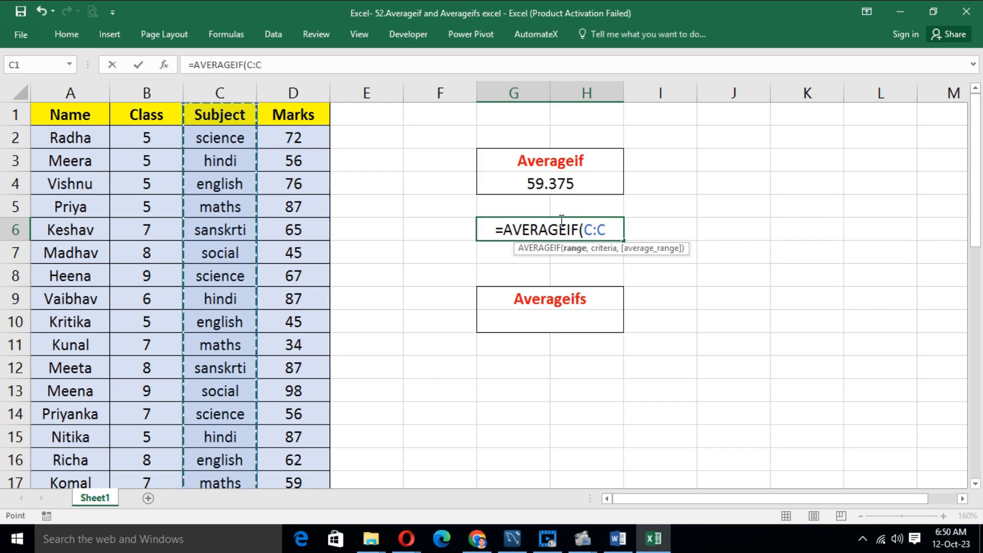
pyautogui.write(',')
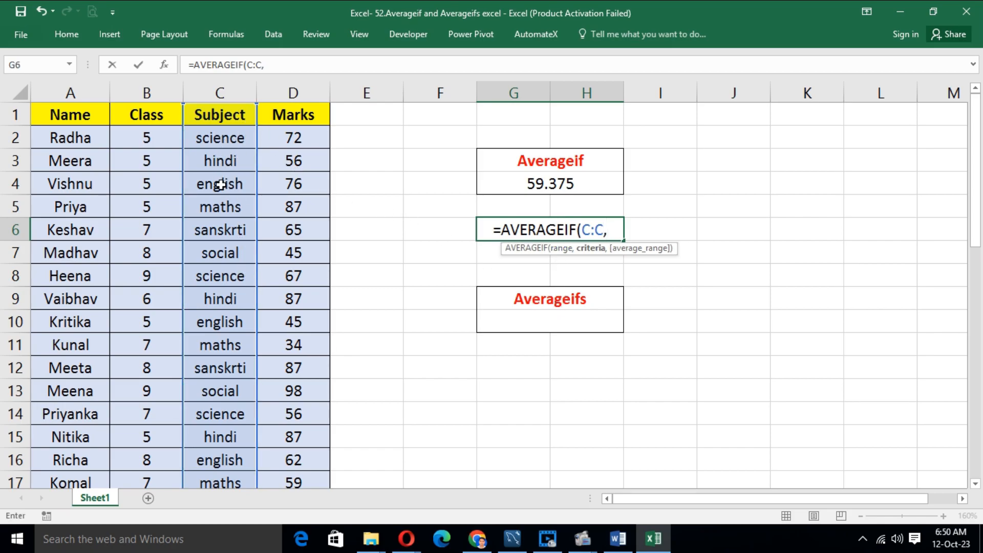
pyautogui.click(218, 201)
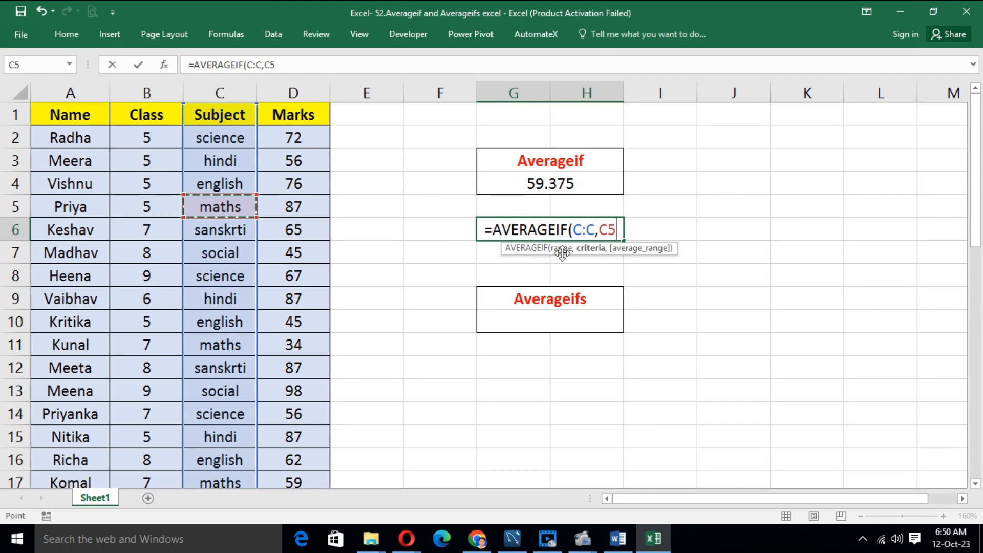
pyautogui.write(',')
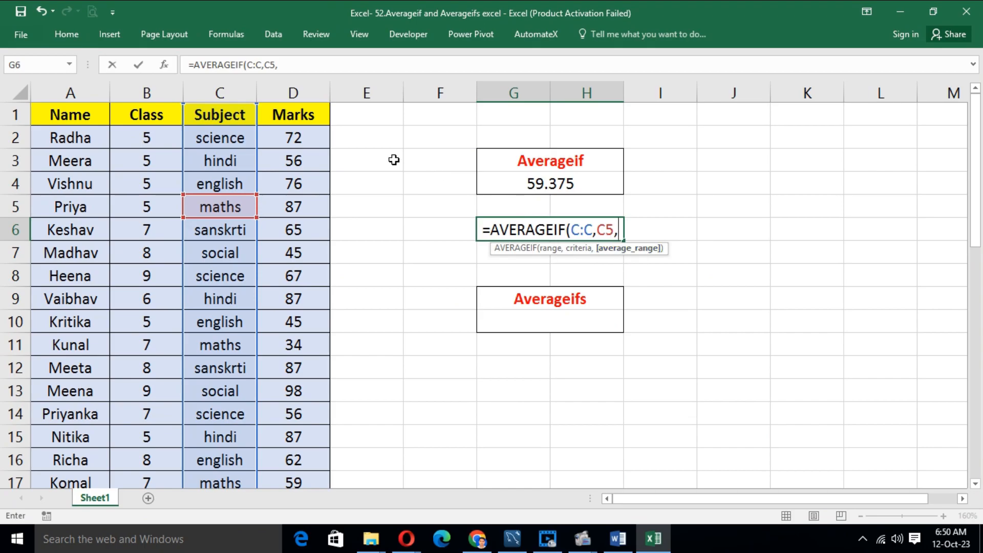
pyautogui.click(319, 93)
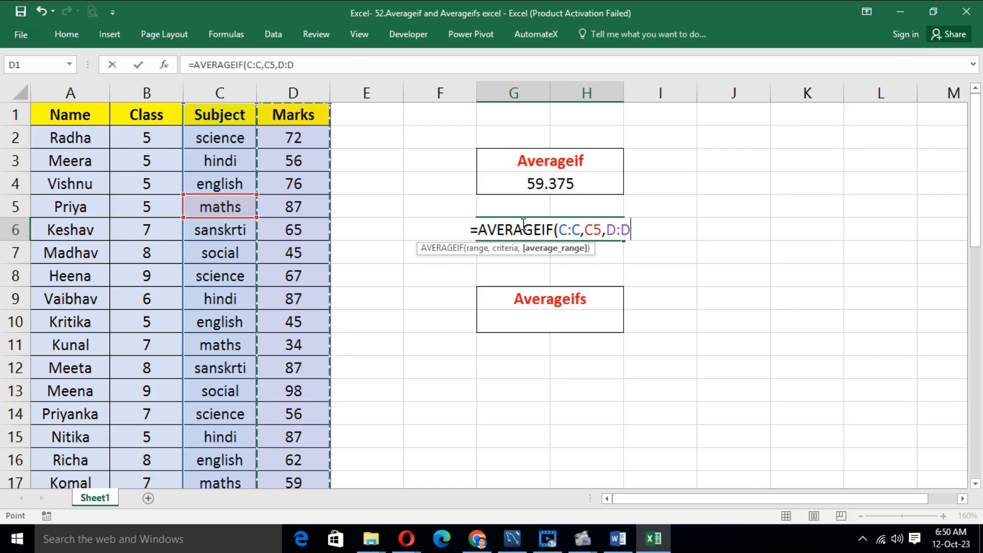
pyautogui.write(')')
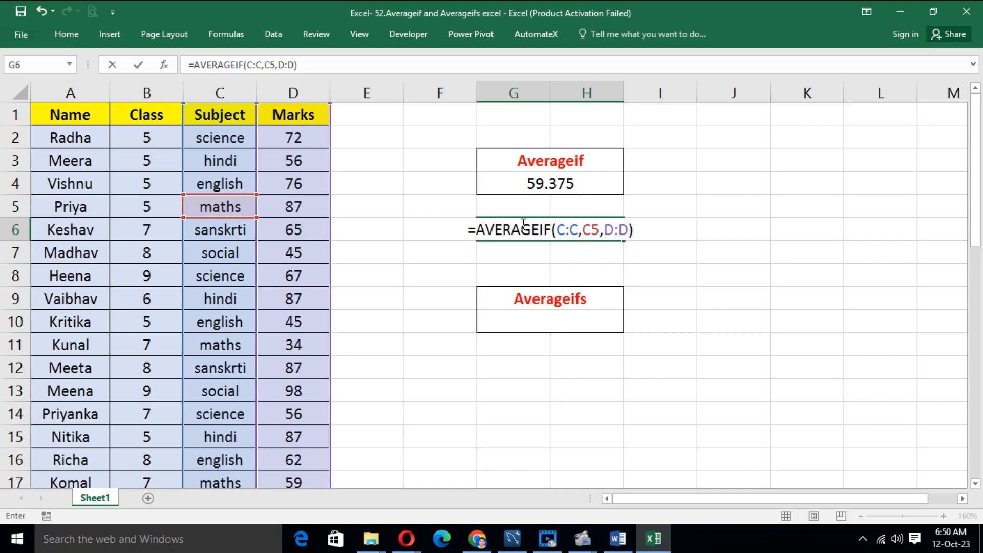
pyautogui.press('Return')
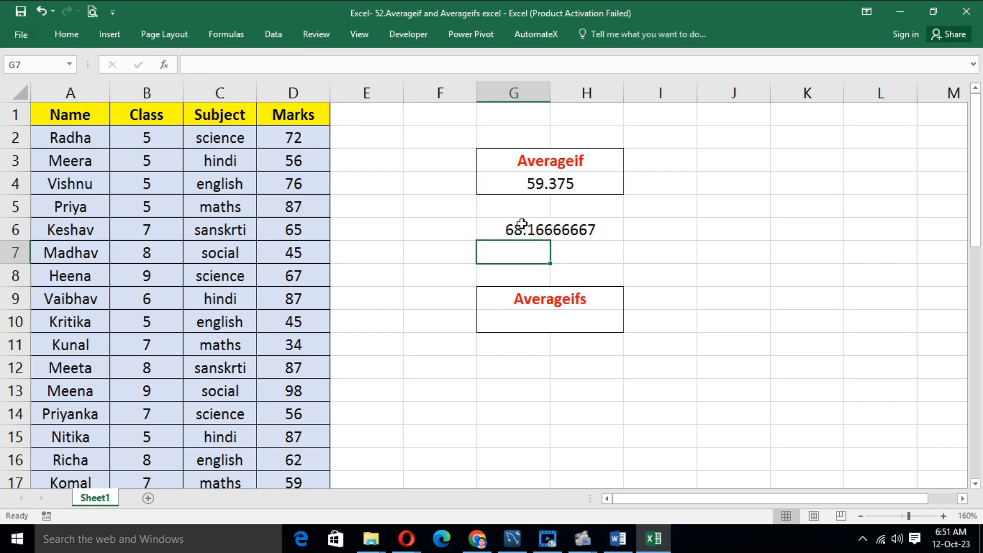
pyautogui.click(537, 230)
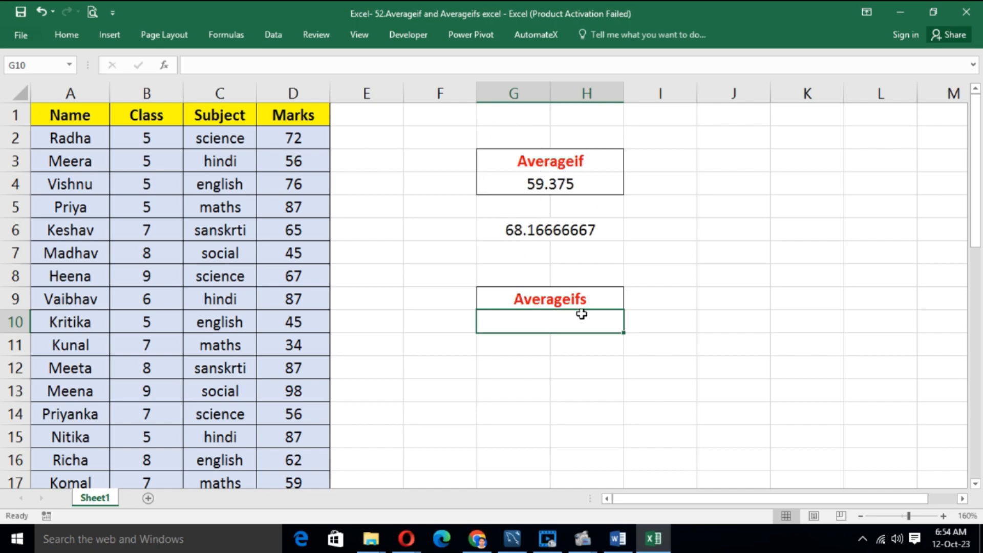
# Start an AVERAGEIFS formula in G10 below the Averageifs heading, with the Marks column D:D as the average range.
pyautogui.click(549, 301)
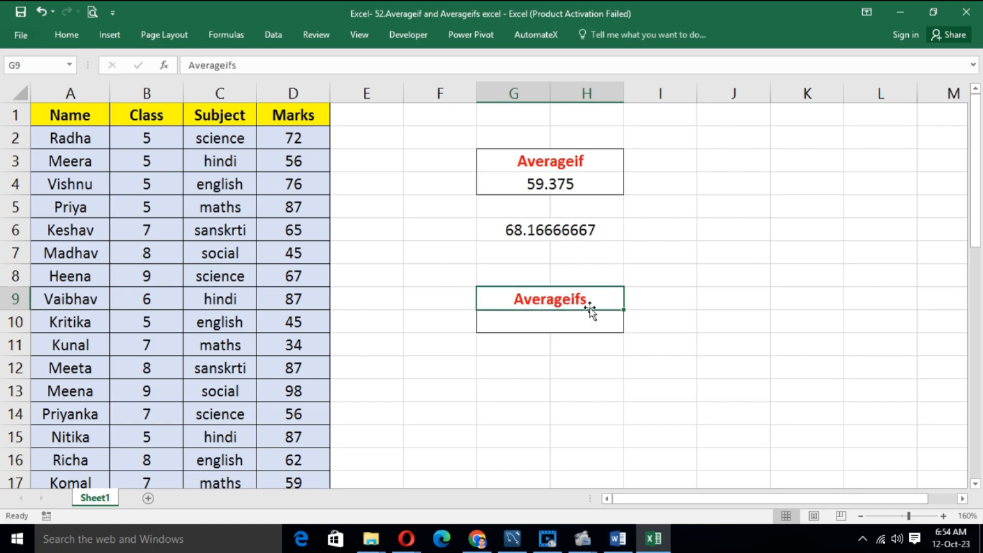
pyautogui.click(551, 320)
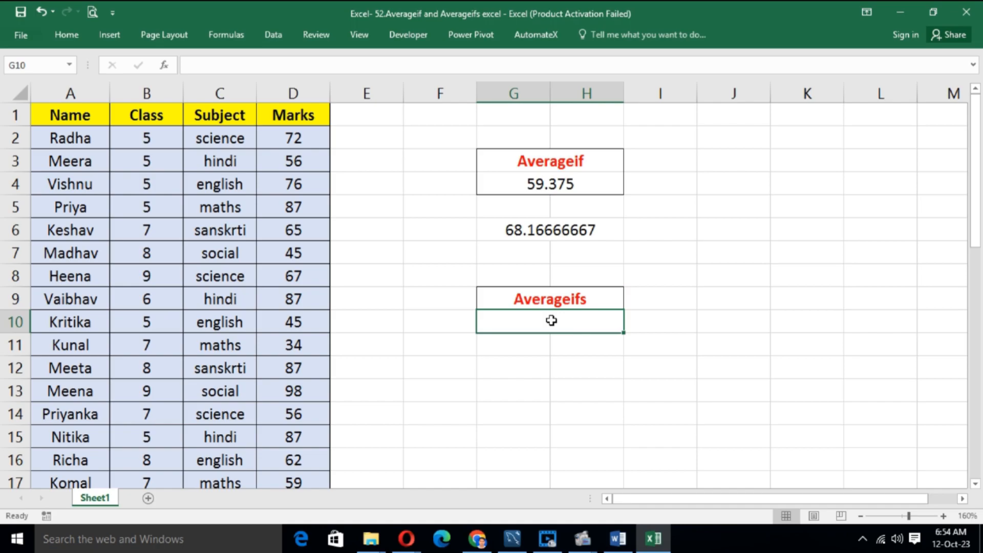
pyautogui.write('=')
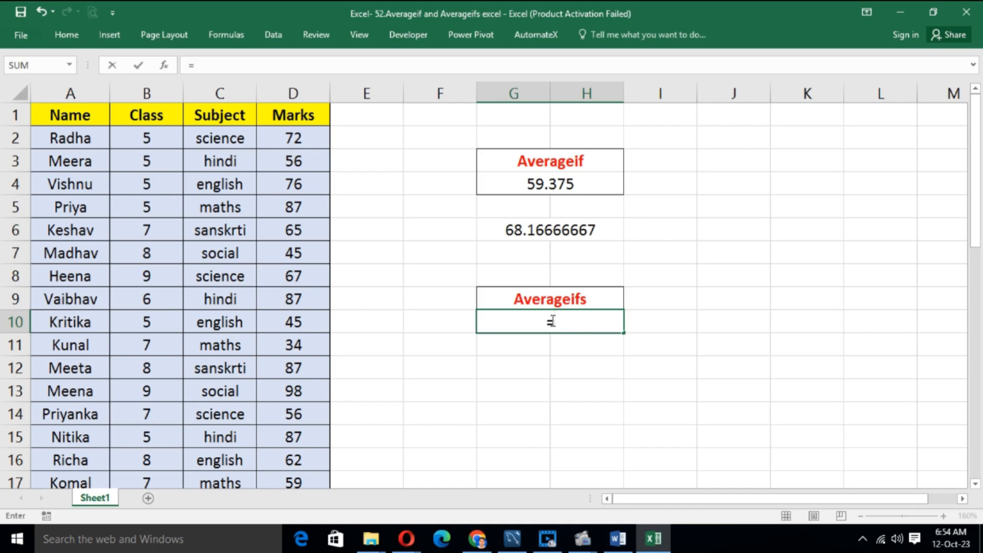
pyautogui.write('ave')
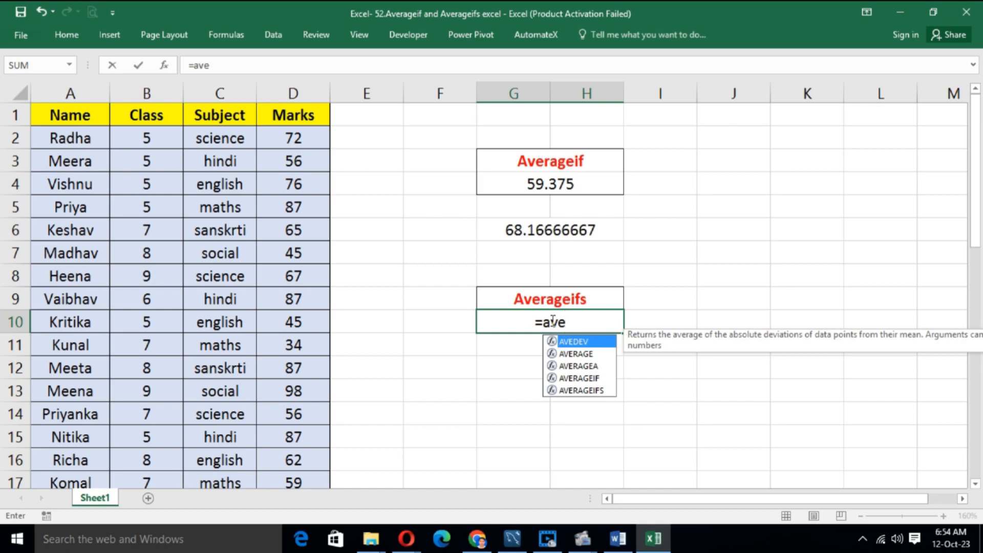
pyautogui.press('Down')
pyautogui.press('Down')
pyautogui.press('Down')
pyautogui.press('Down')
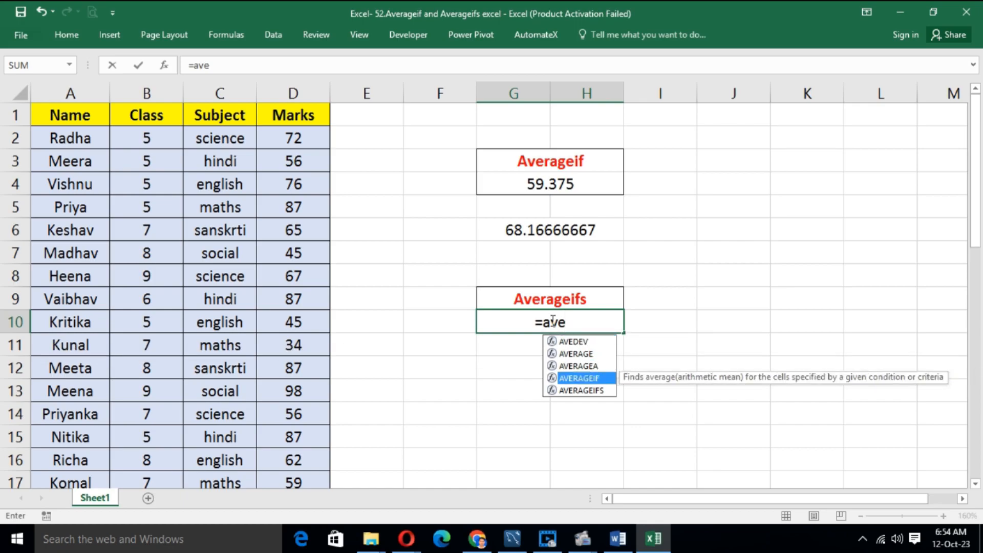
pyautogui.press('Tab')
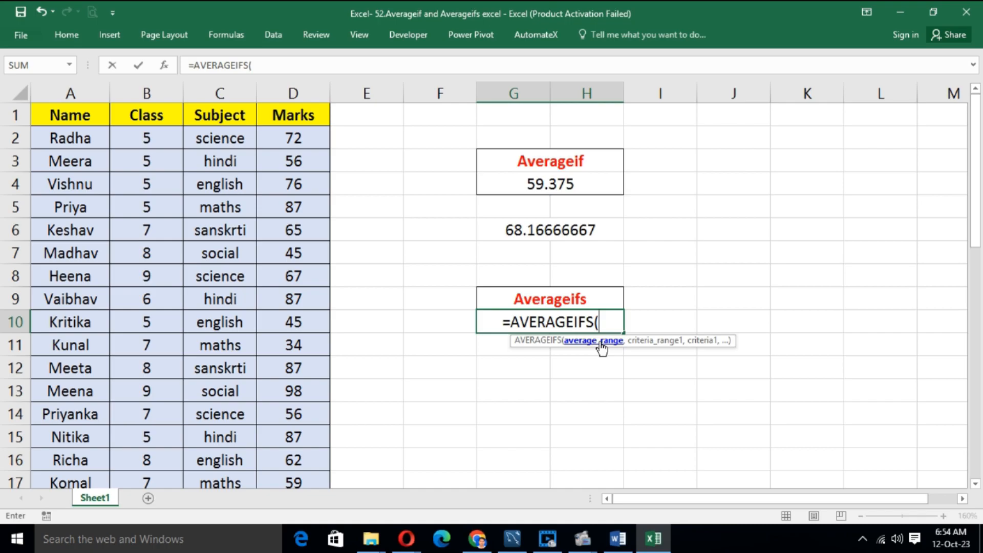
pyautogui.click(308, 92)
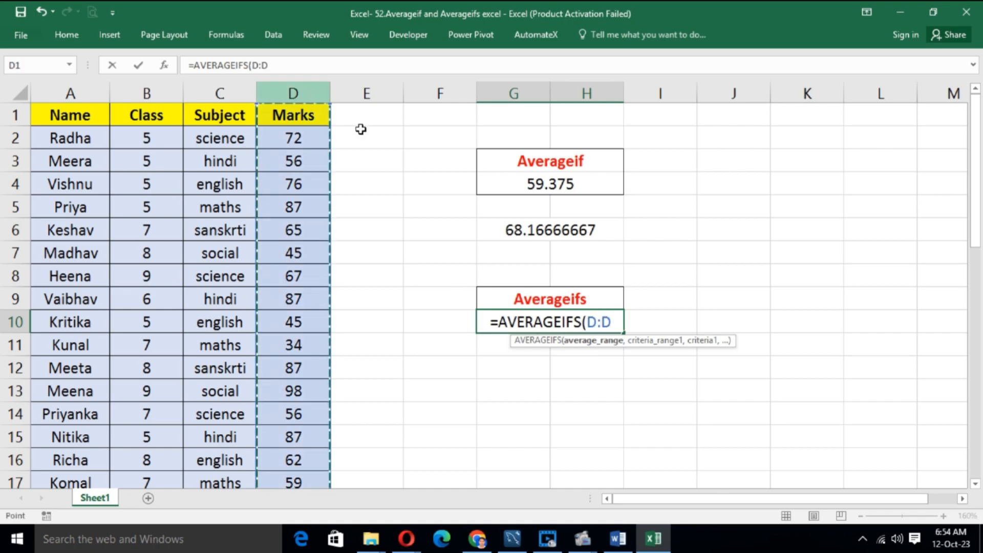
pyautogui.write(',')
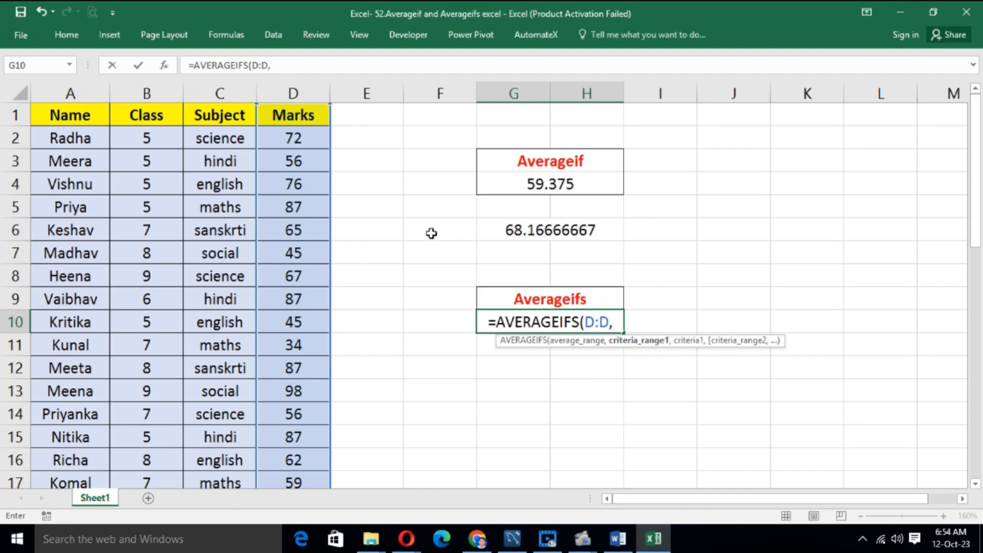
# Add the Class column B:B as the formula's first criteria range, with B7 (class 8) as its criterion.
pyautogui.click(158, 93)
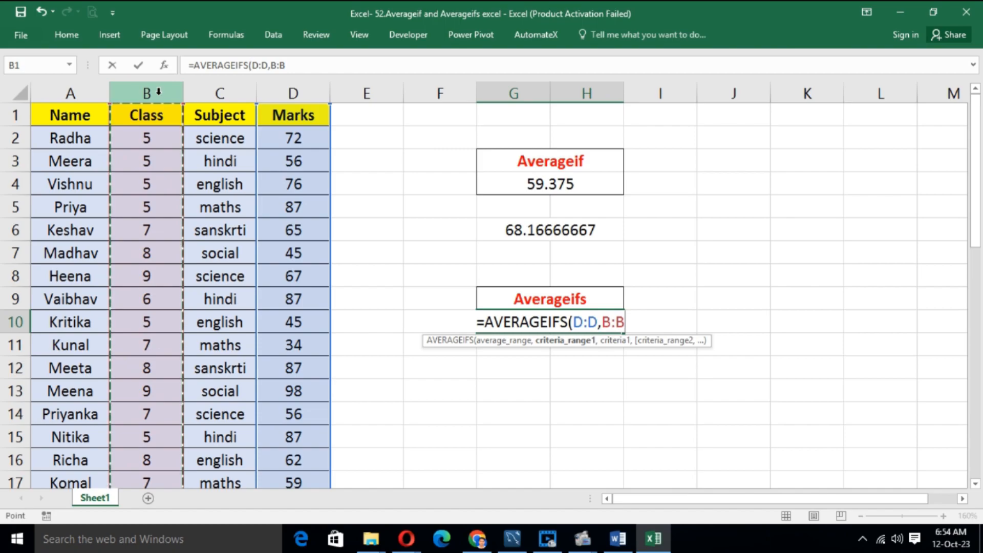
pyautogui.write(',')
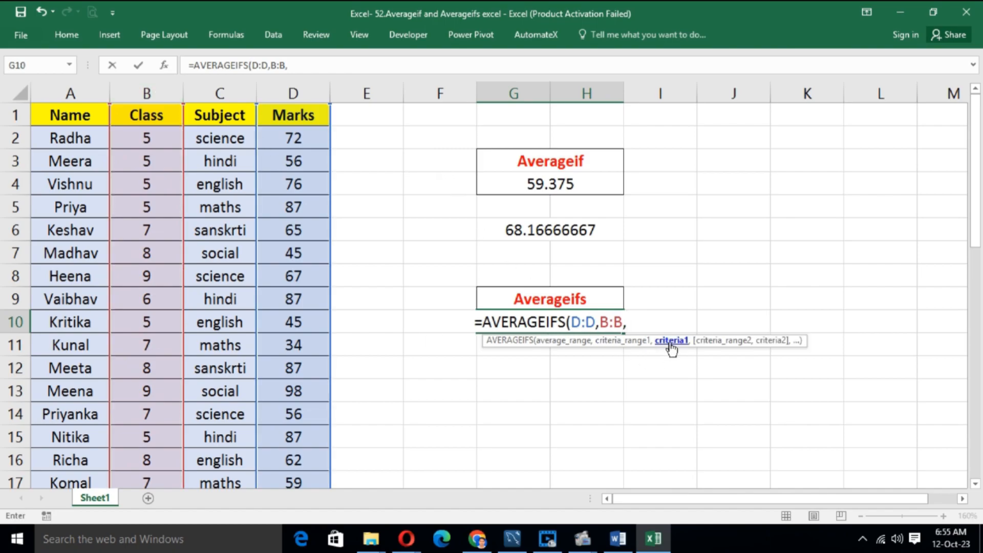
pyautogui.click(146, 251)
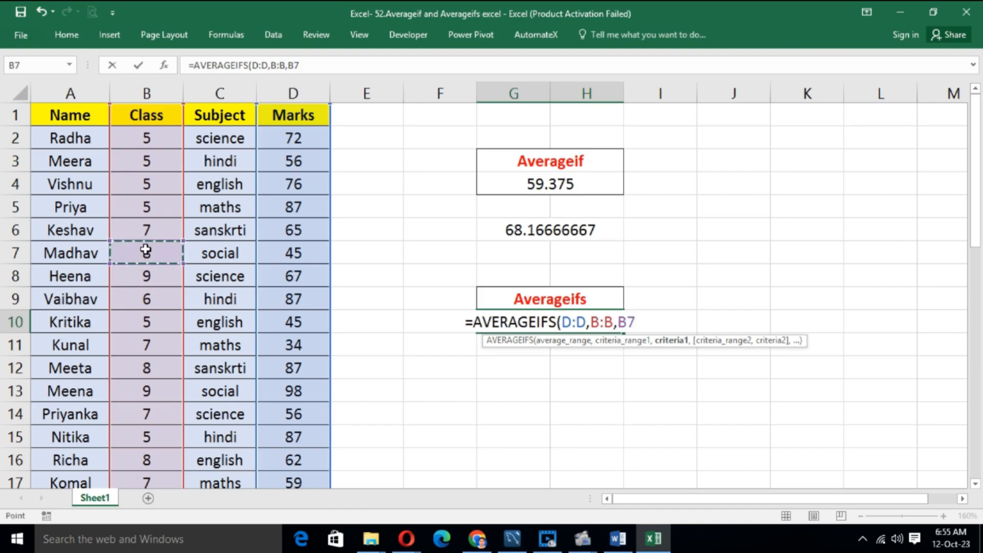
pyautogui.write(',')
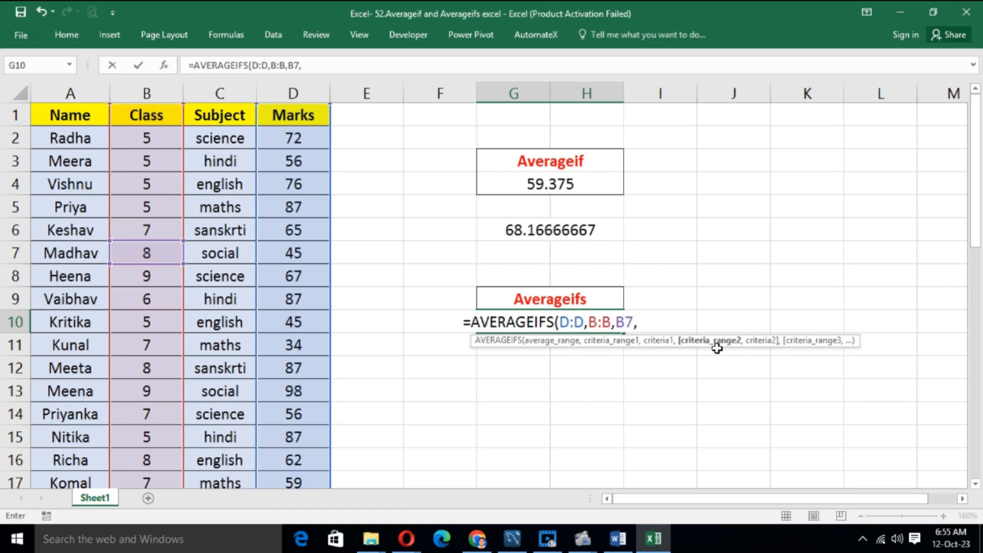
# Add the Subject column C:C with criterion C4 (english) and complete the formula as =AVERAGEIFS(D:D,B:B,B7,C:C,C4).
pyautogui.click(244, 90)
pyautogui.write(',')
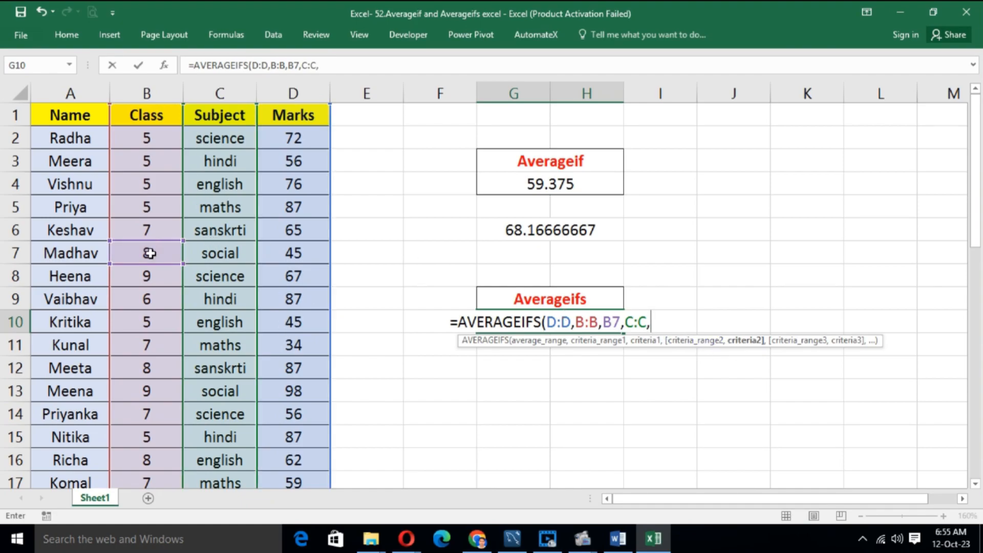
pyautogui.click(215, 186)
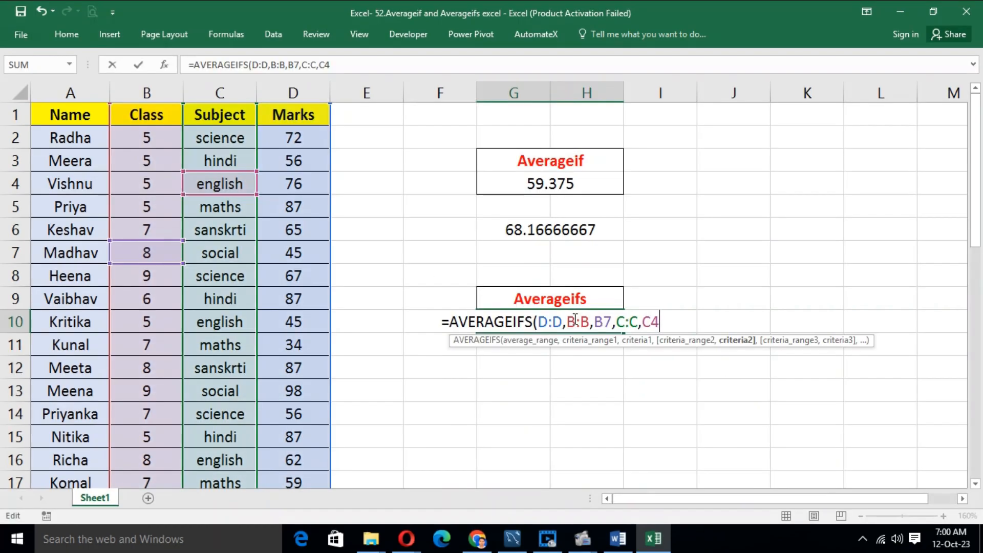
pyautogui.write(')')
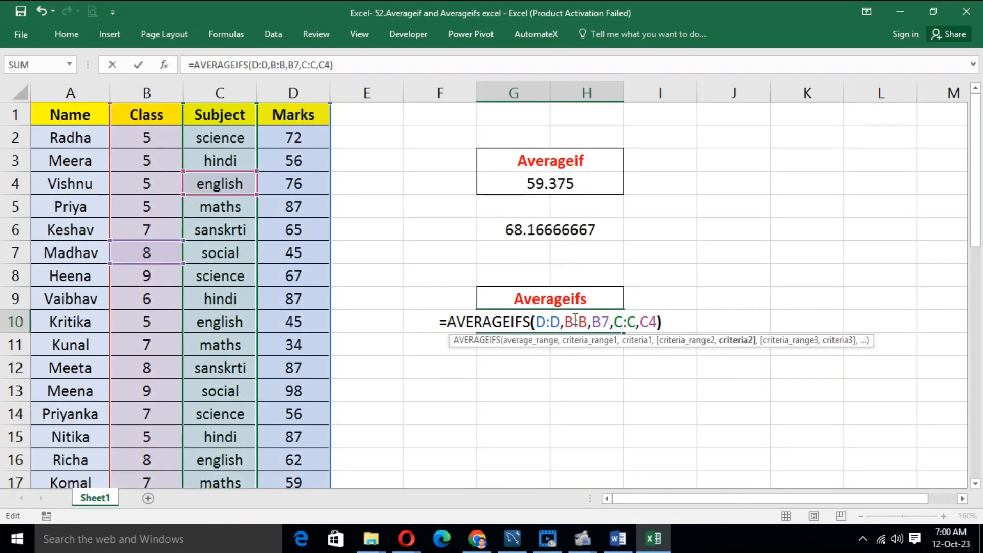
pyautogui.press('Return')
# Review the AVERAGEIFS result in G10 together with its class criterion in B7 and subject criterion in C4.
pyautogui.click(573, 319)
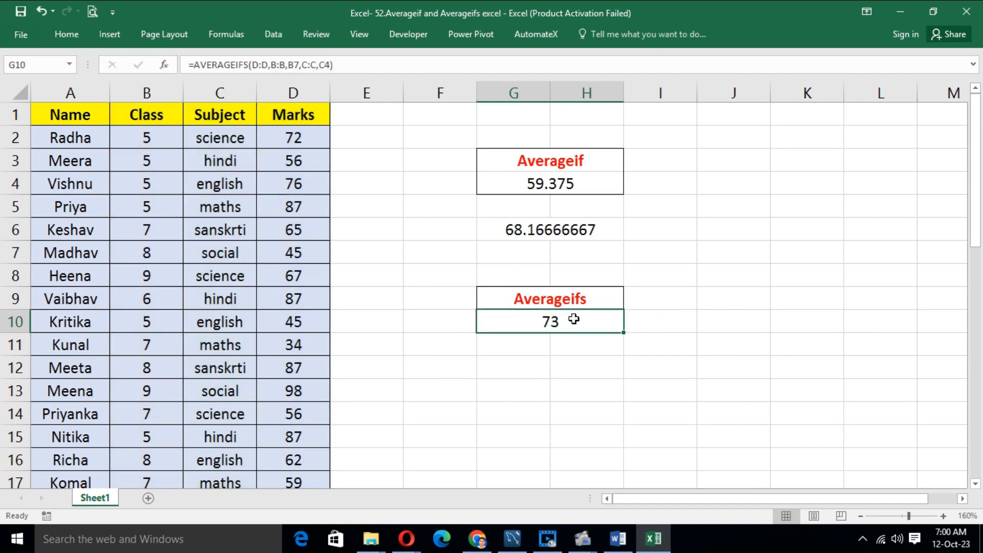
pyautogui.click(147, 252)
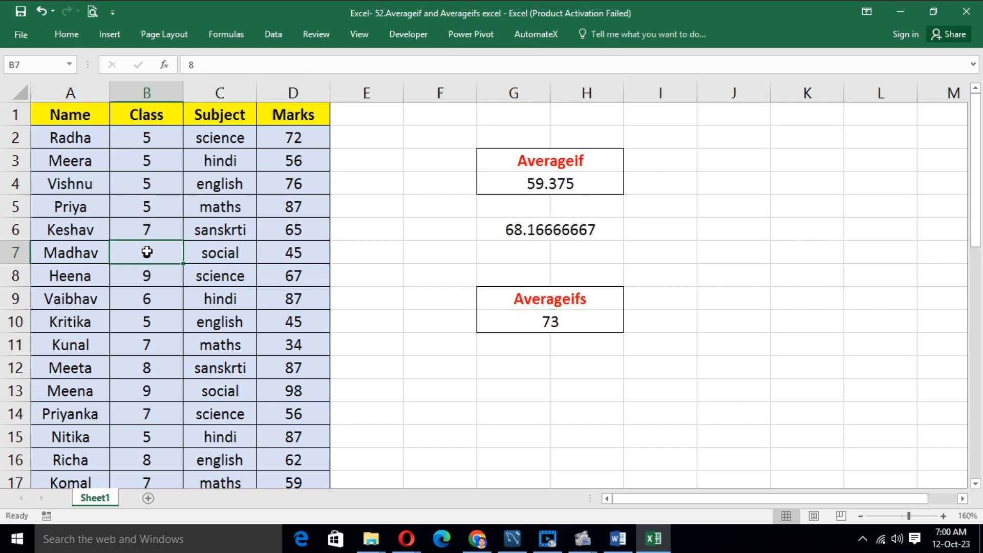
pyautogui.click(224, 184)
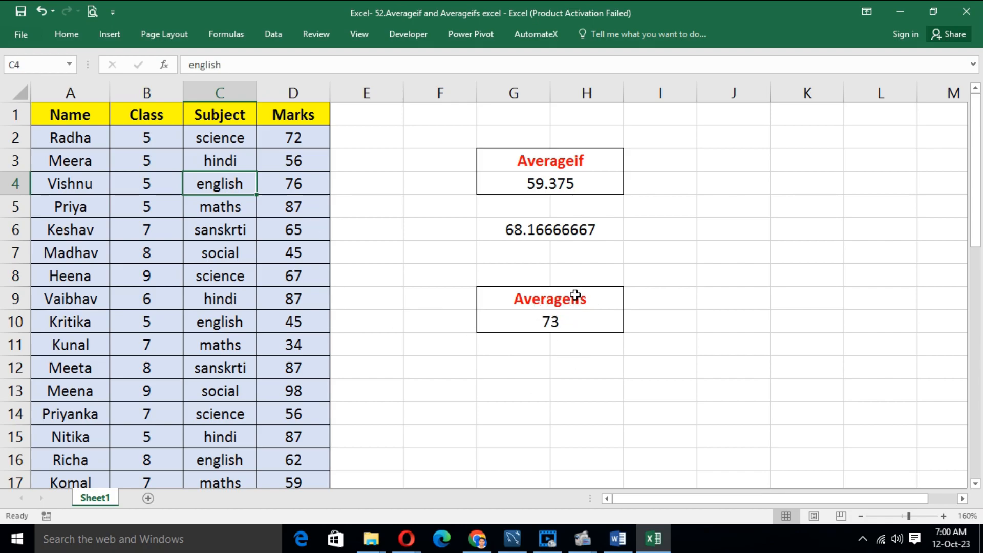
pyautogui.click(576, 322)
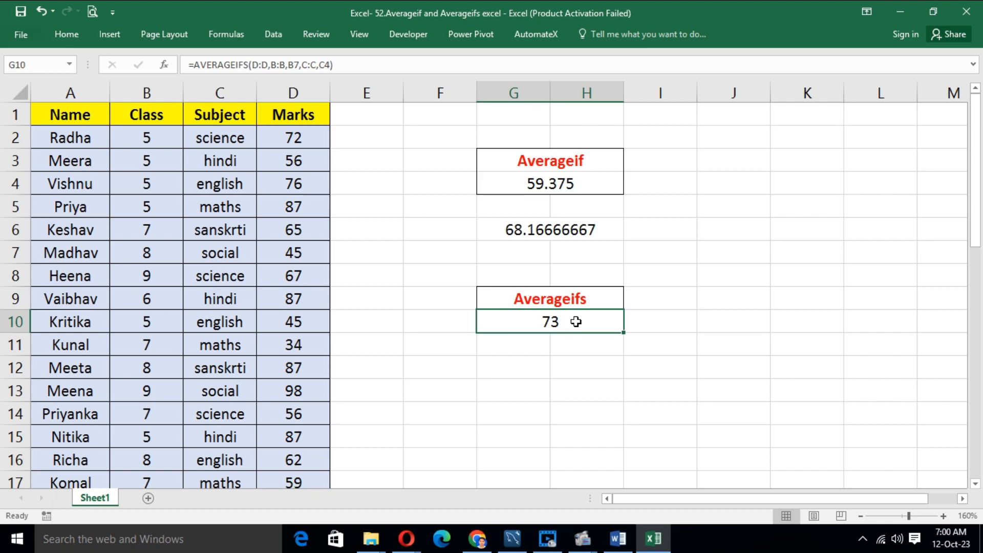